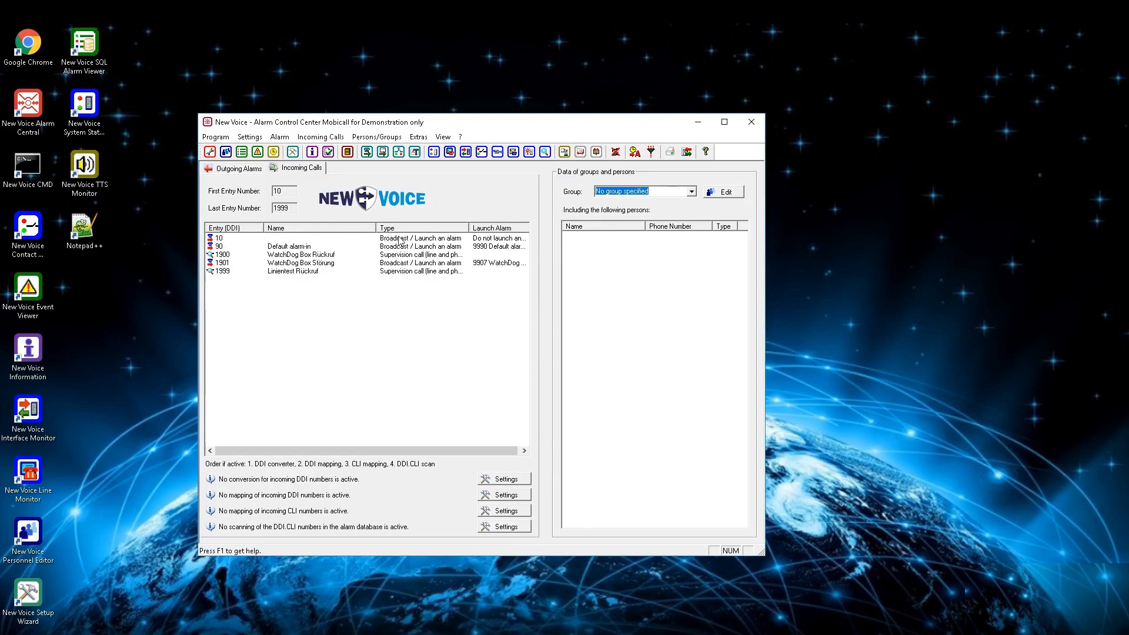
# Step: Open the settings of incoming call entry 10, label it "Example" and keep the type Broadcast / Launch an alarm
pyautogui.doubleClick(399, 240)
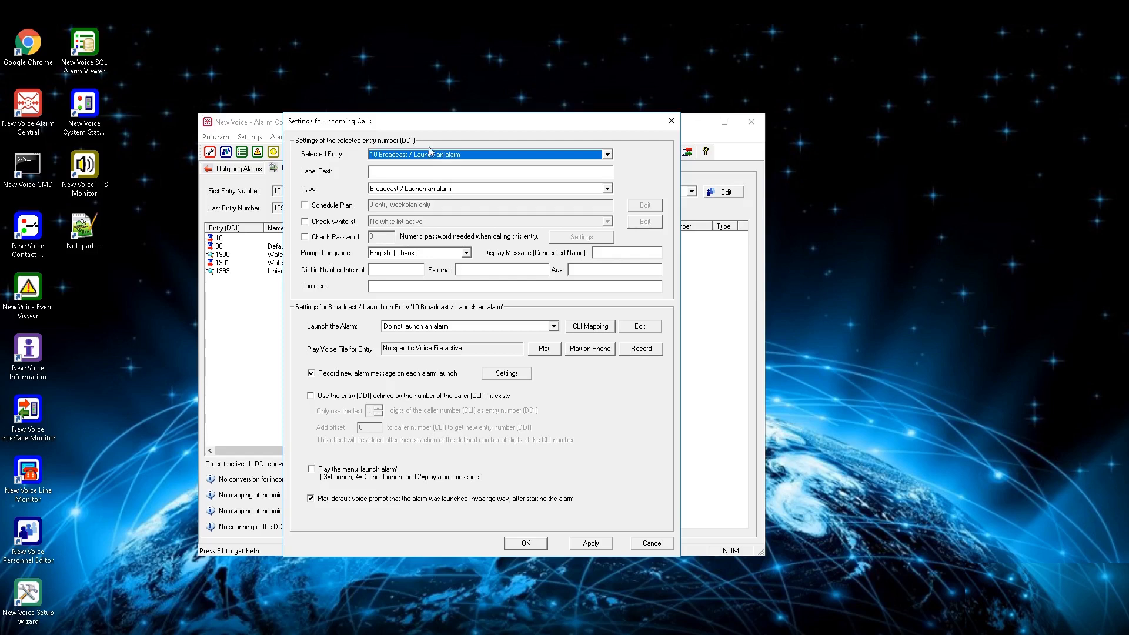
pyautogui.click(432, 174)
pyautogui.write('Example')
pyautogui.click(502, 187)
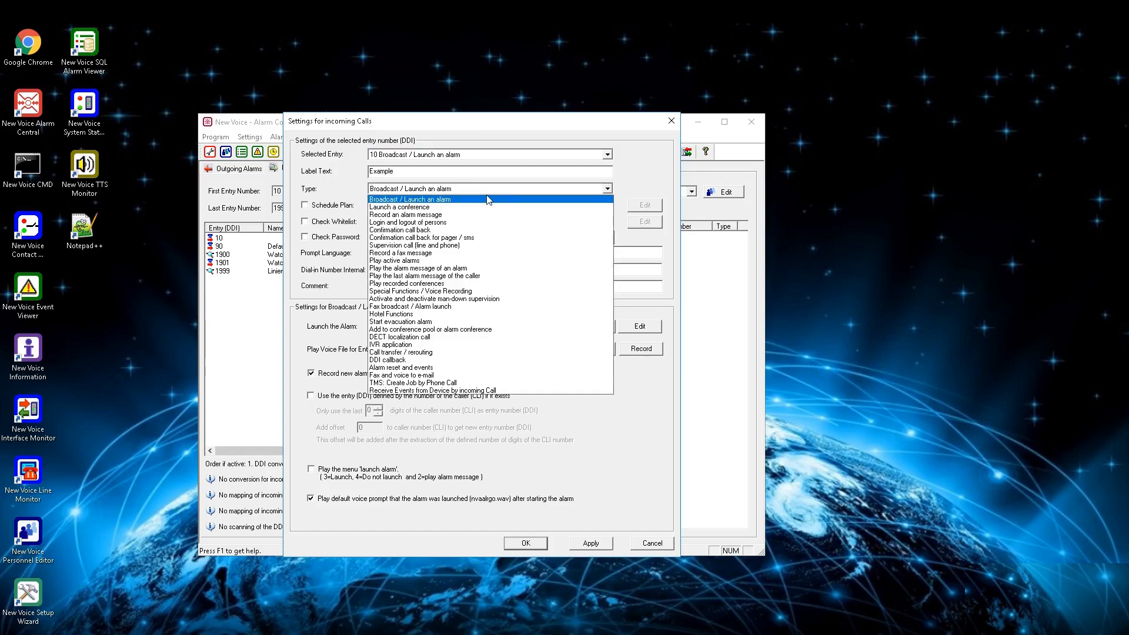
pyautogui.click(488, 190)
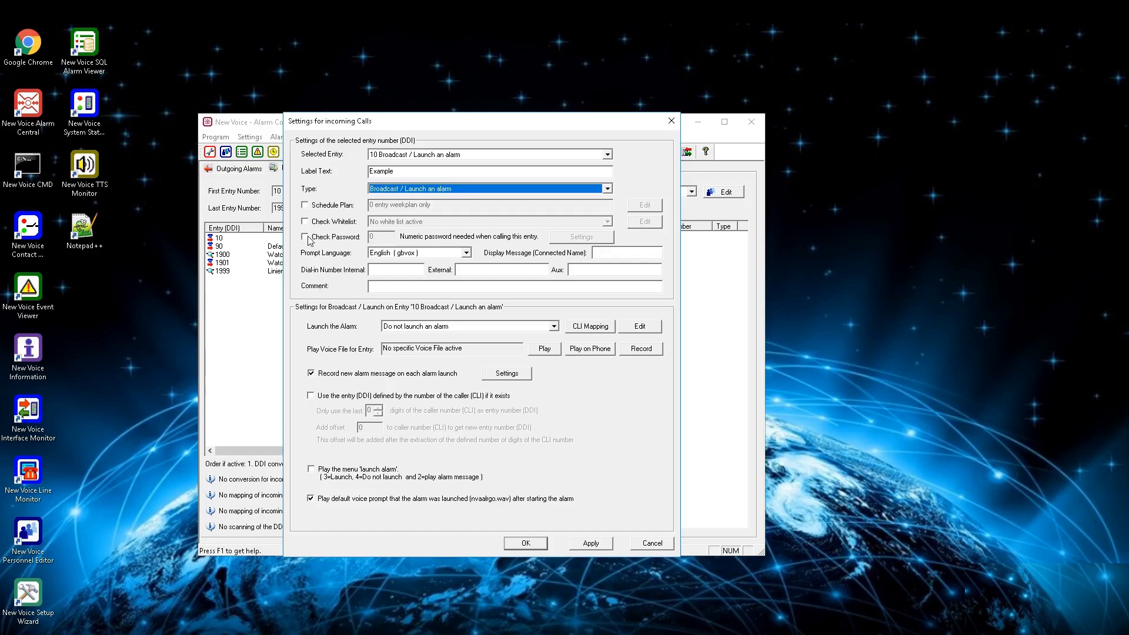
# Step: Review the available prompt languages for entry 10, keeping English ( gbvox )
pyautogui.click(466, 252)
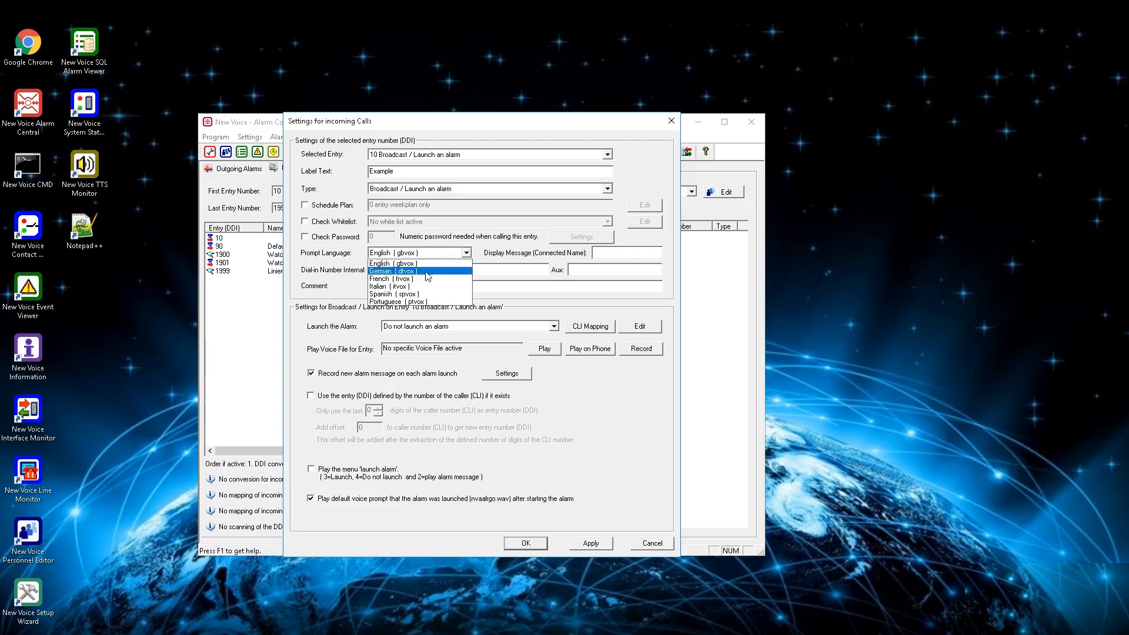
pyautogui.click(466, 252)
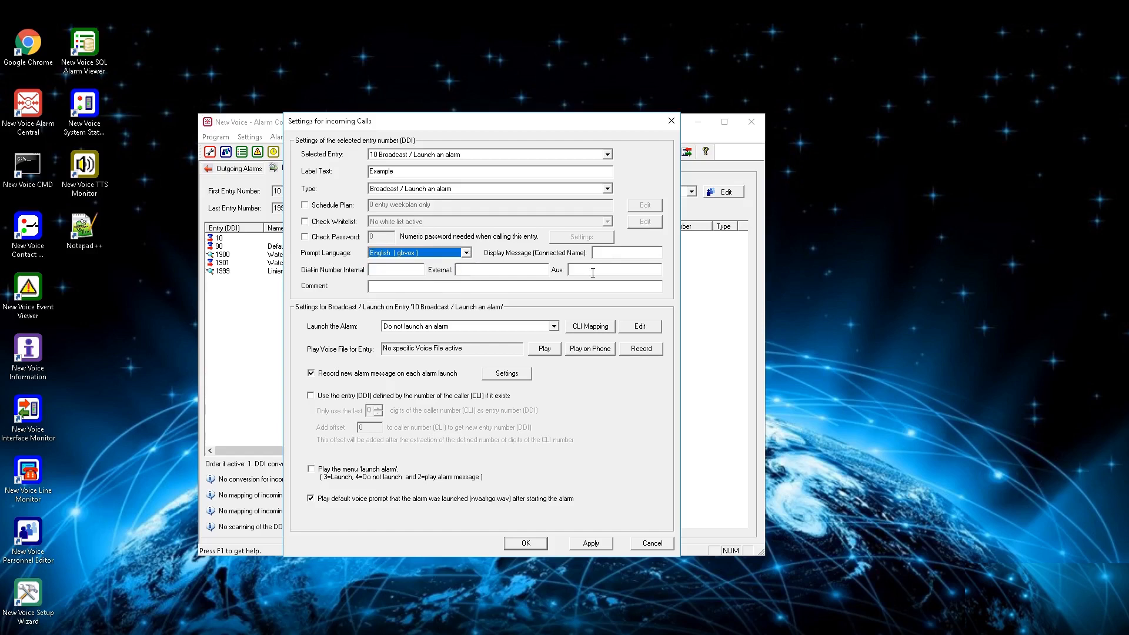
pyautogui.click(601, 256)
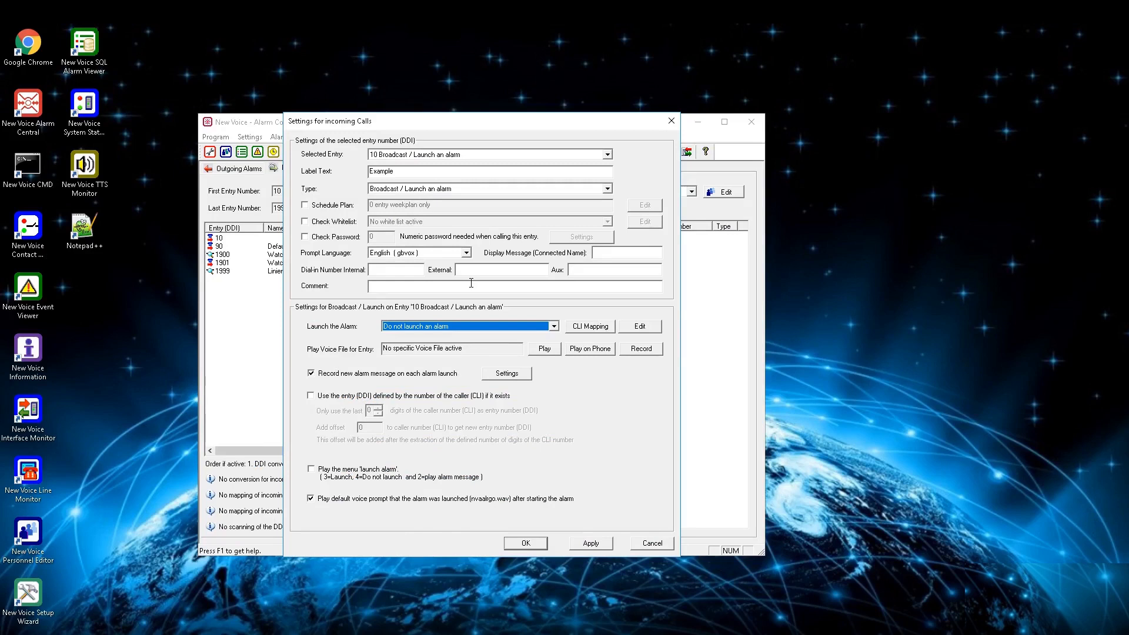
# Step: Set 9989 Testalarm as the alarm launched by entry 10 and view its CLI to alarm mapping settings
pyautogui.click(553, 327)
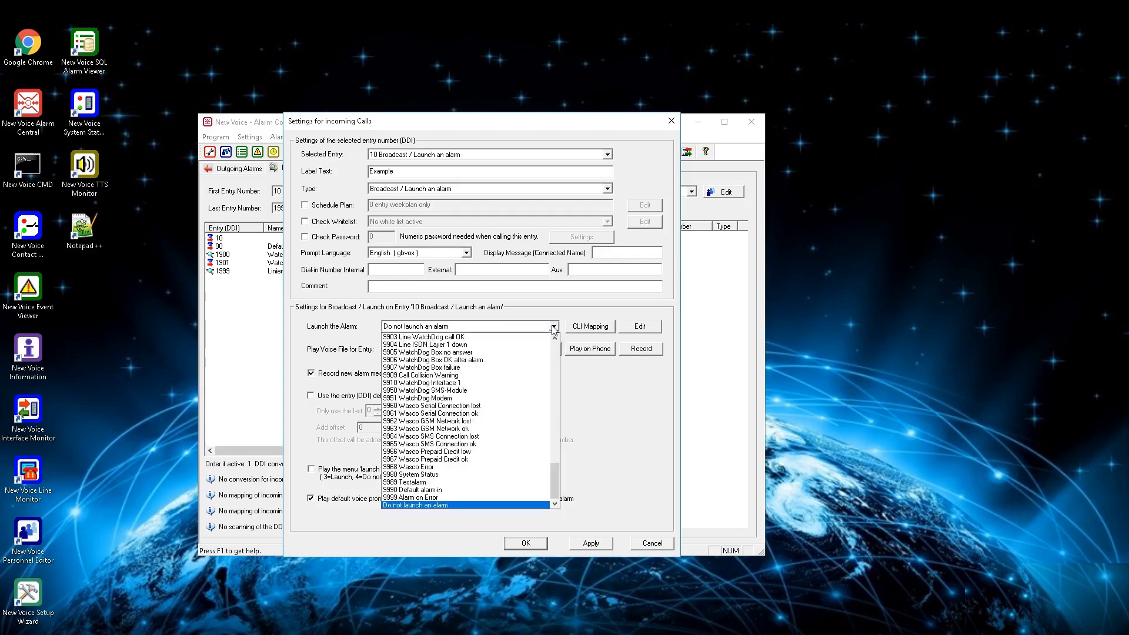
pyautogui.click(442, 482)
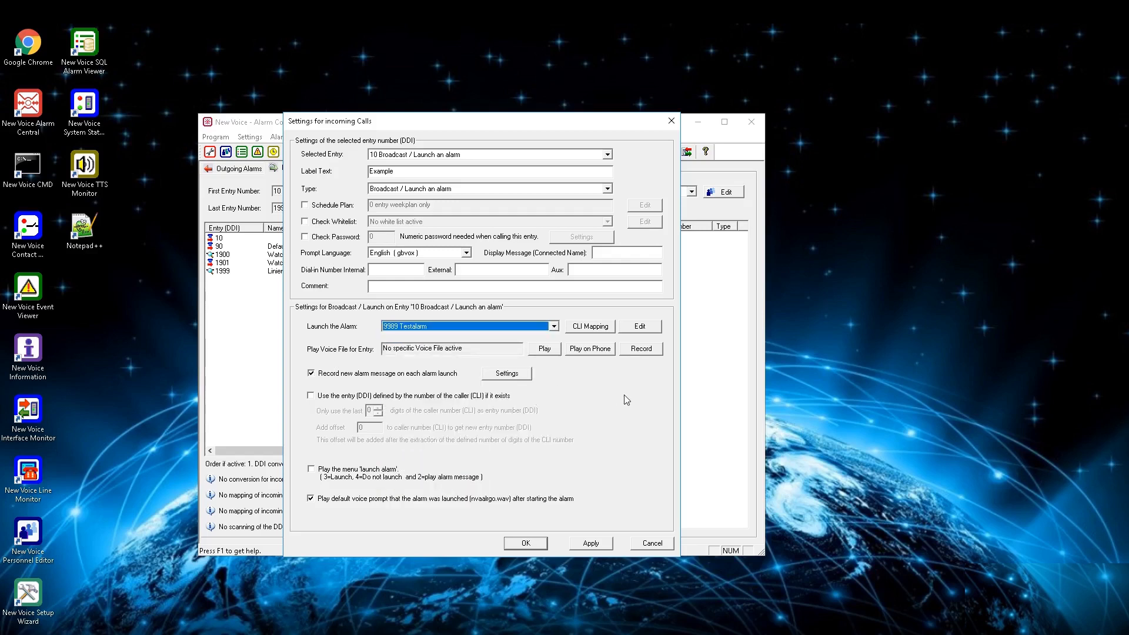
pyautogui.click(597, 331)
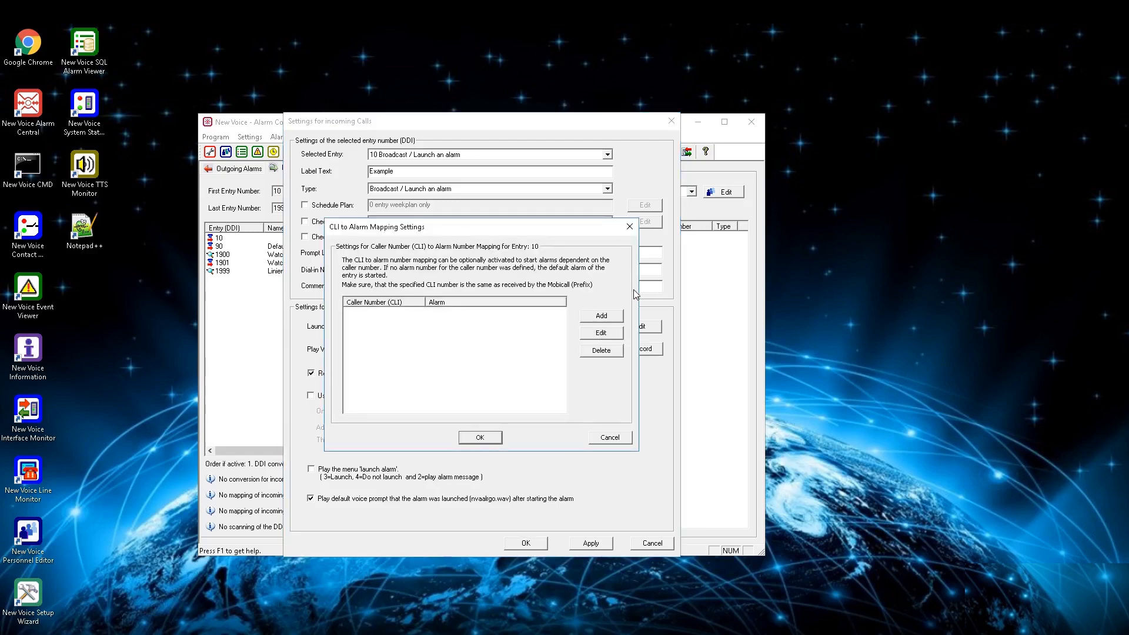
pyautogui.click(610, 438)
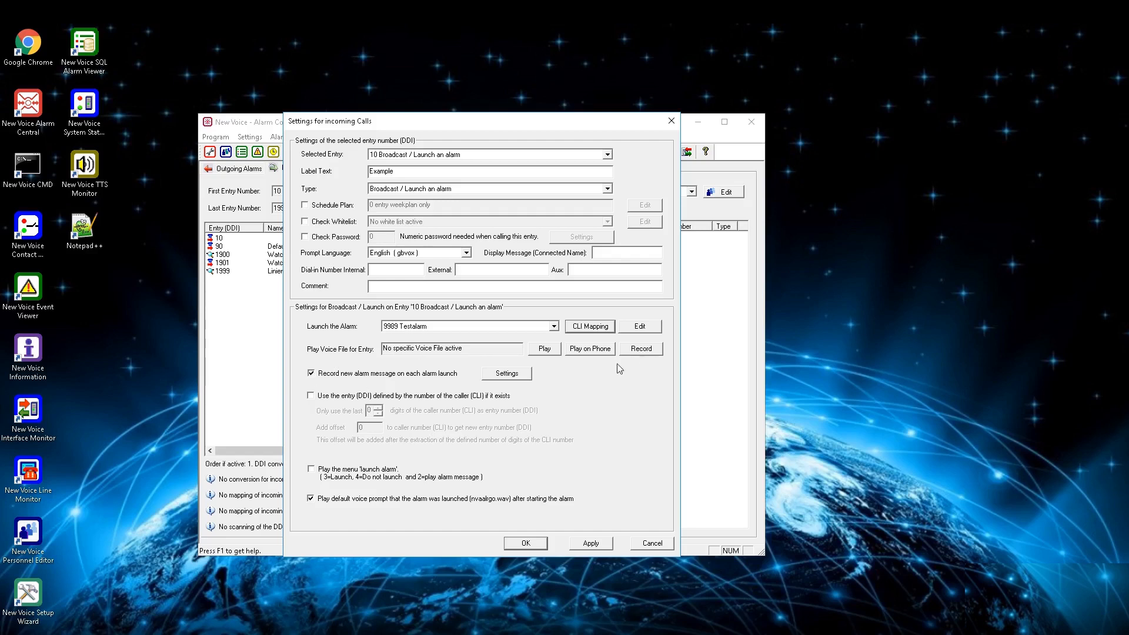
# Step: Examine the settings for recording a new alarm message on each alarm launch, then close them without changes
pyautogui.click(515, 377)
pyautogui.click(496, 417)
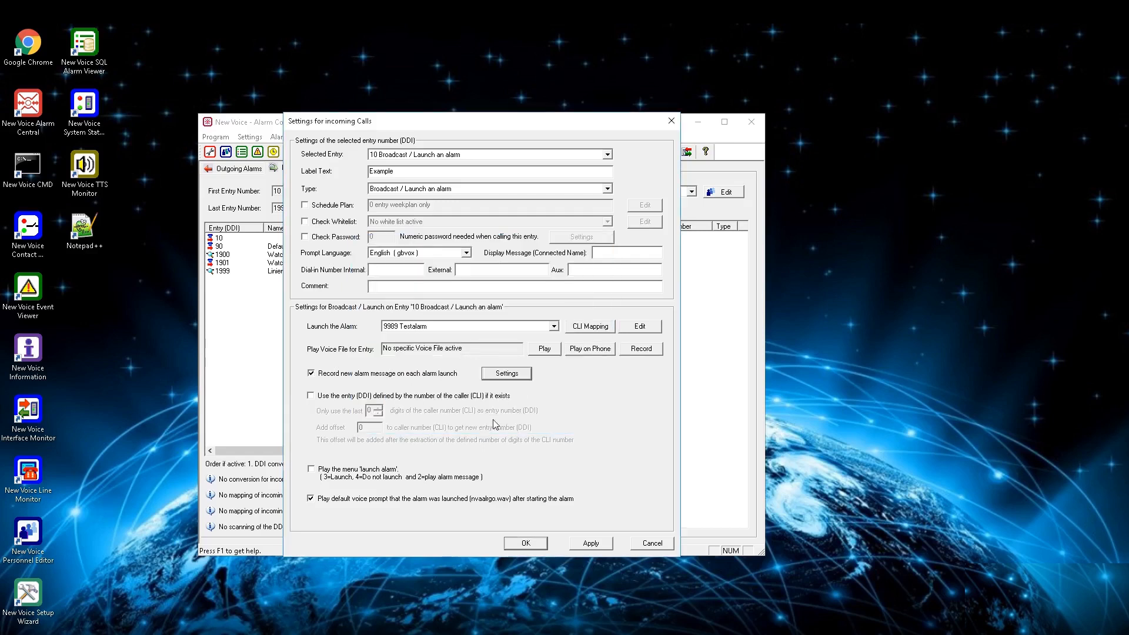
pyautogui.click(515, 377)
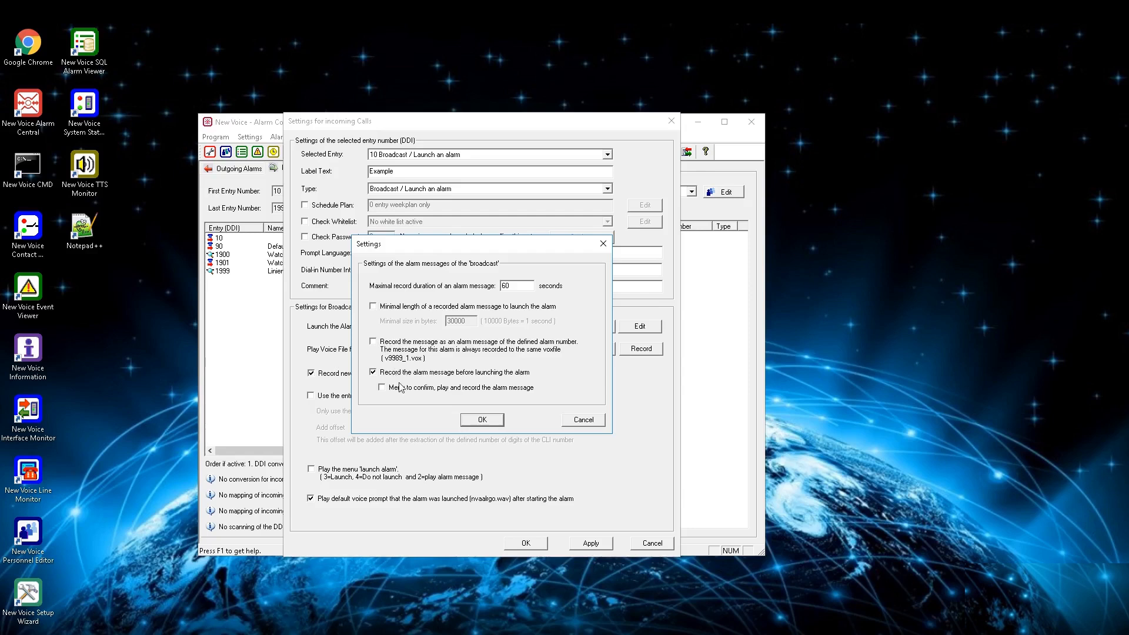
pyautogui.click(574, 421)
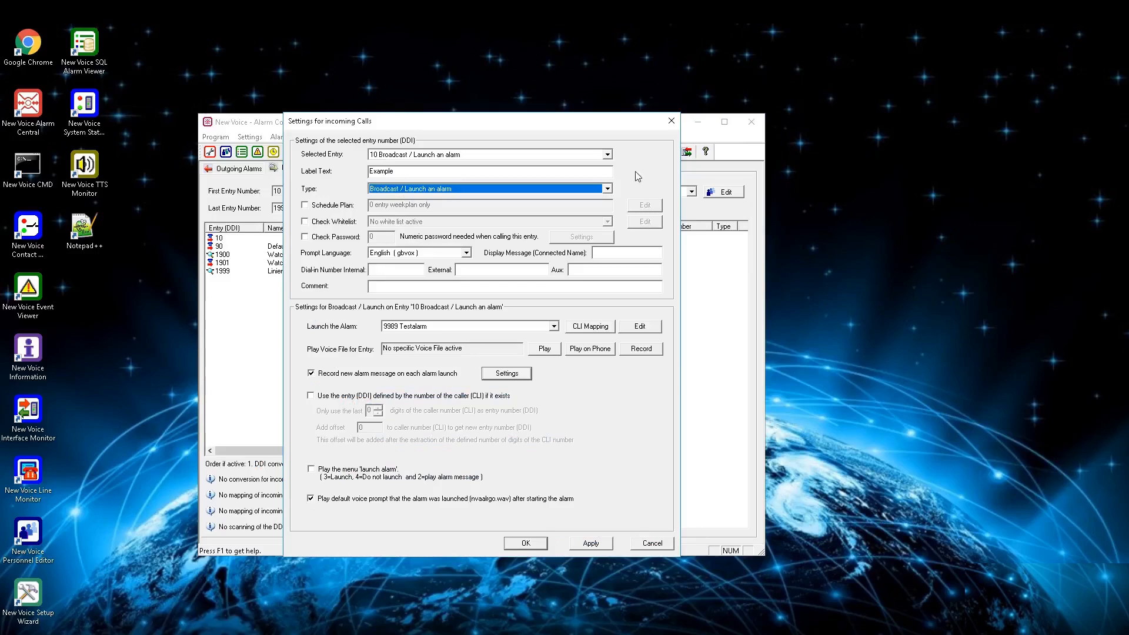
# Step: Change the entry type to Launch a conference with start alarm 9989 Testalarm, and view the extended conference settings
pyautogui.click(555, 188)
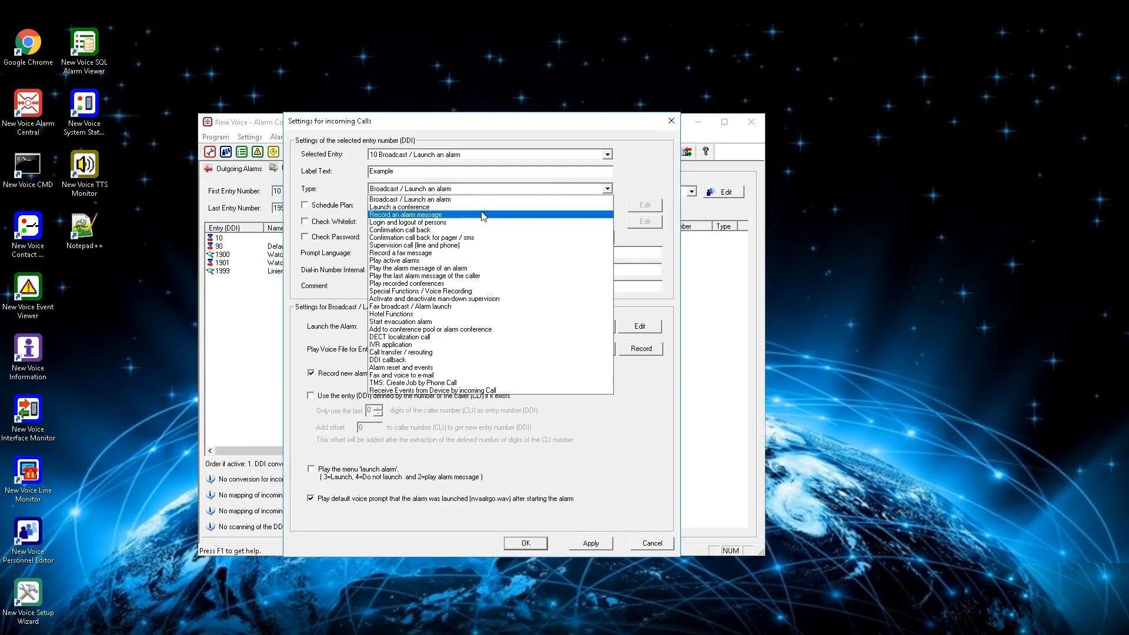
pyautogui.click(483, 207)
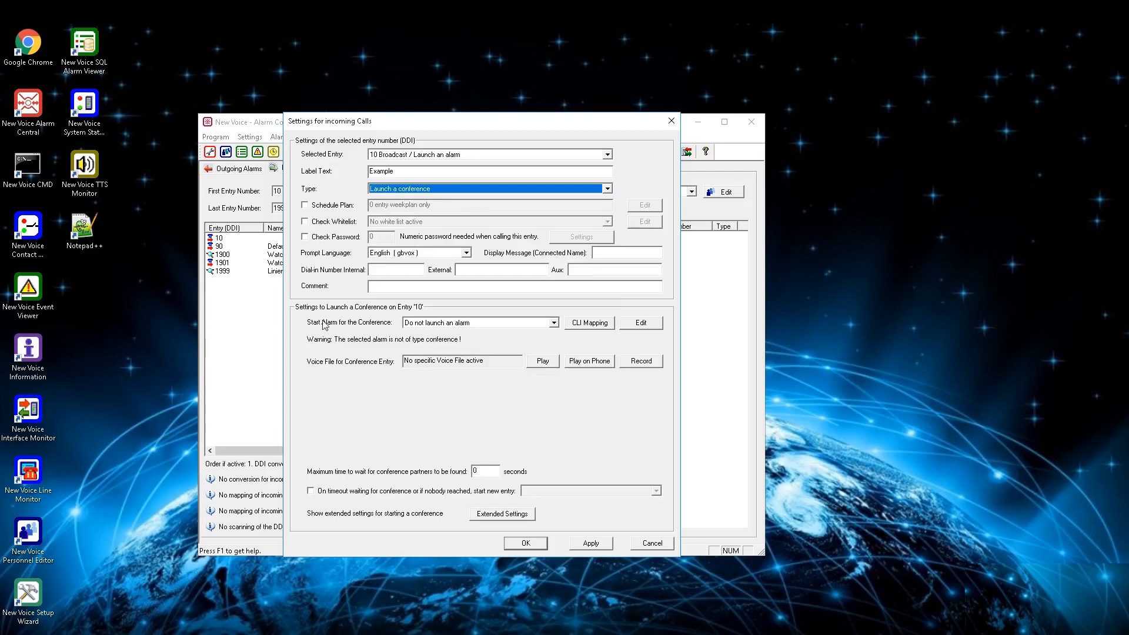
pyautogui.click(538, 324)
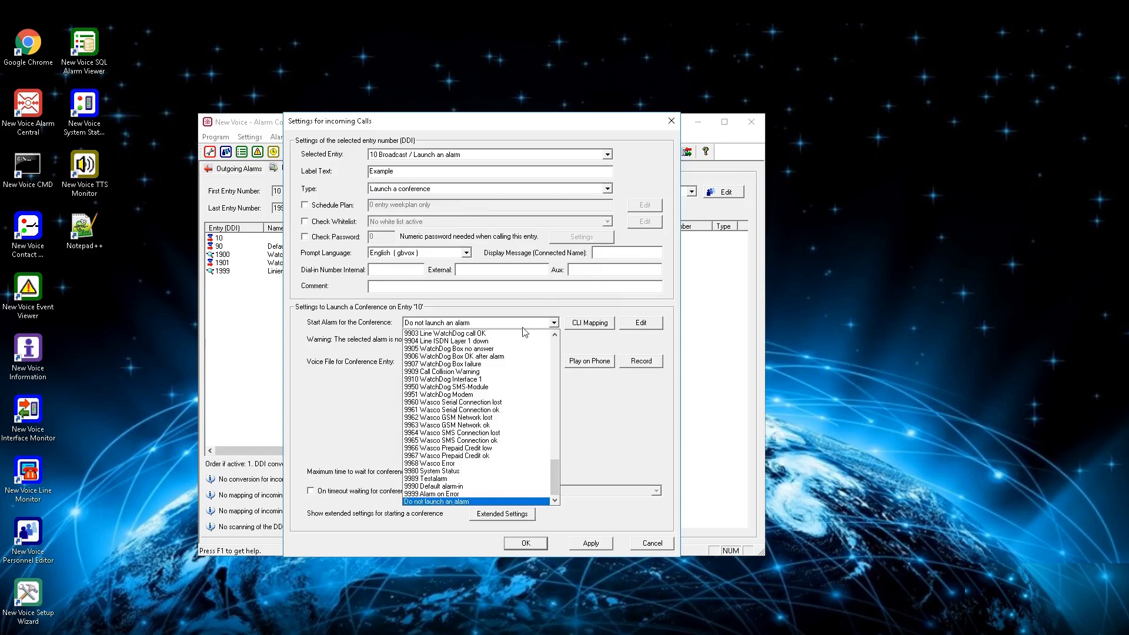
pyautogui.click(450, 478)
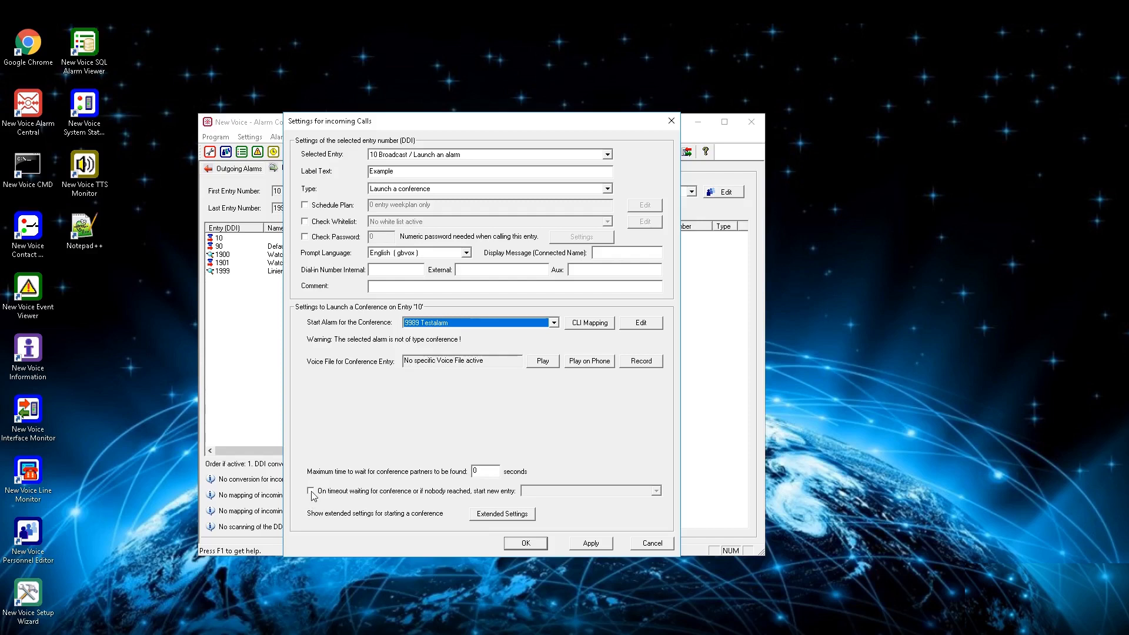
pyautogui.click(498, 515)
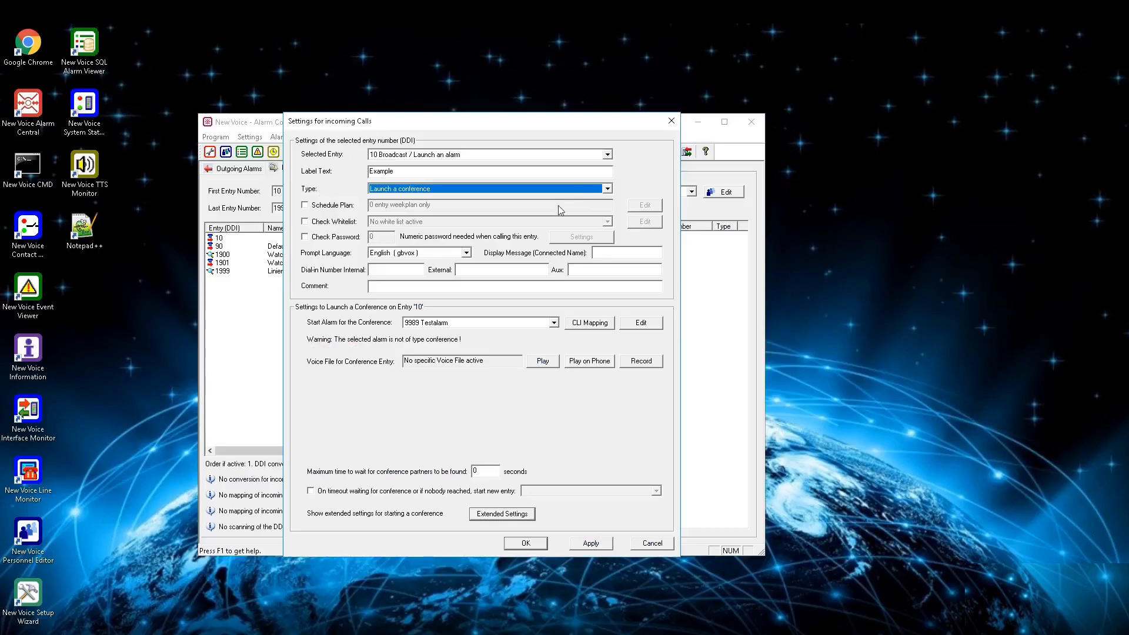
# Step: Change the entry type to Record an alarm message in the default language, recording a person's name for the entered phone number
pyautogui.click(568, 188)
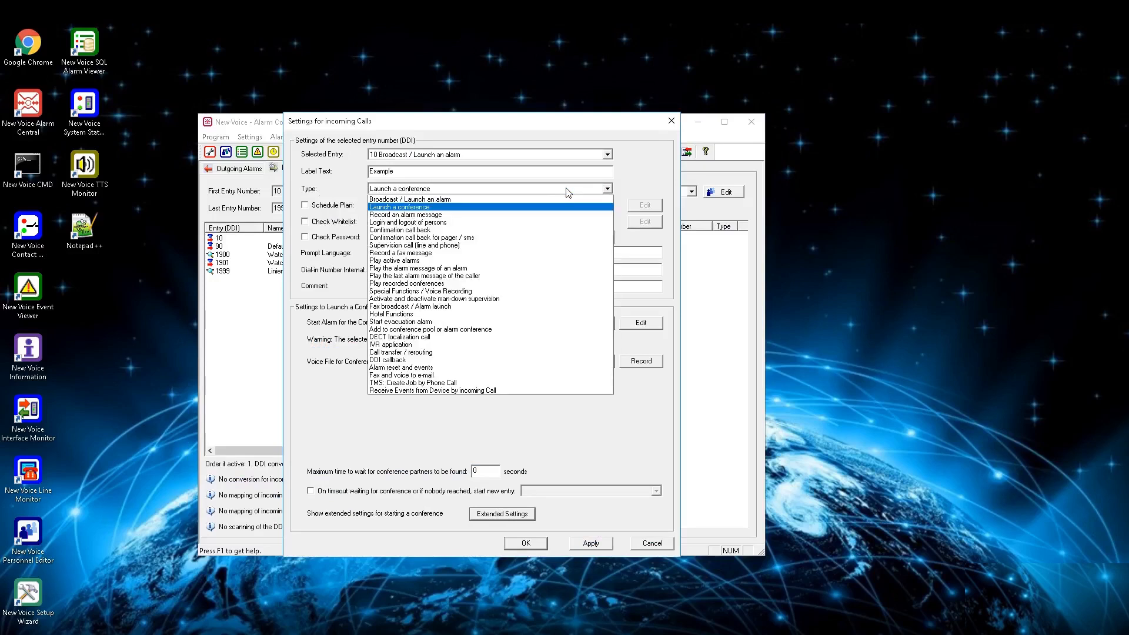
pyautogui.click(478, 215)
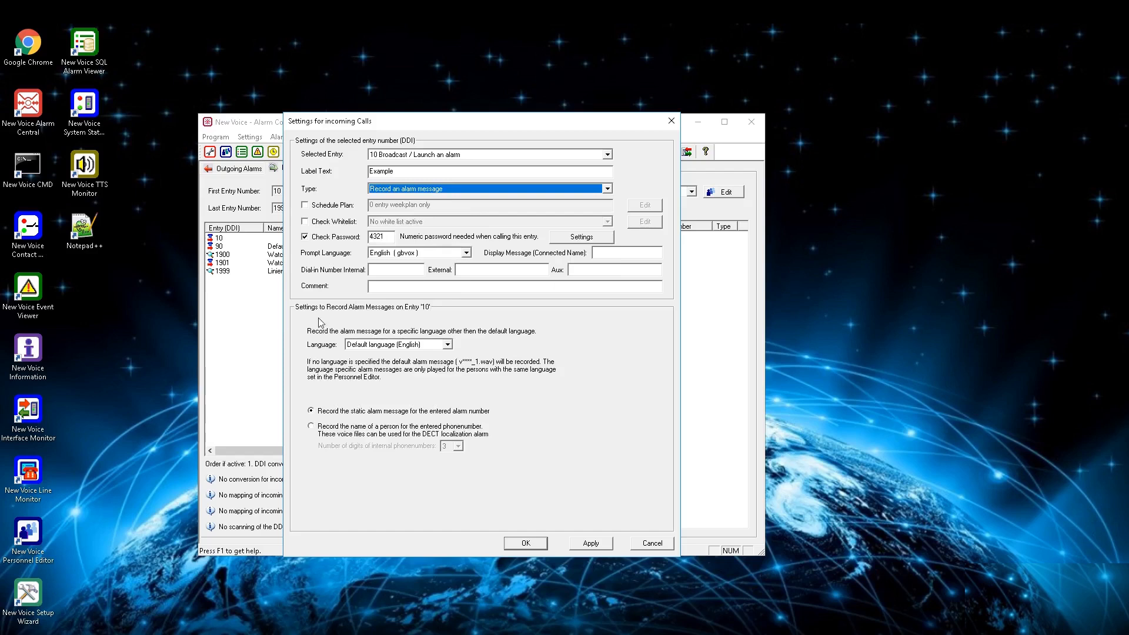
pyautogui.click(447, 345)
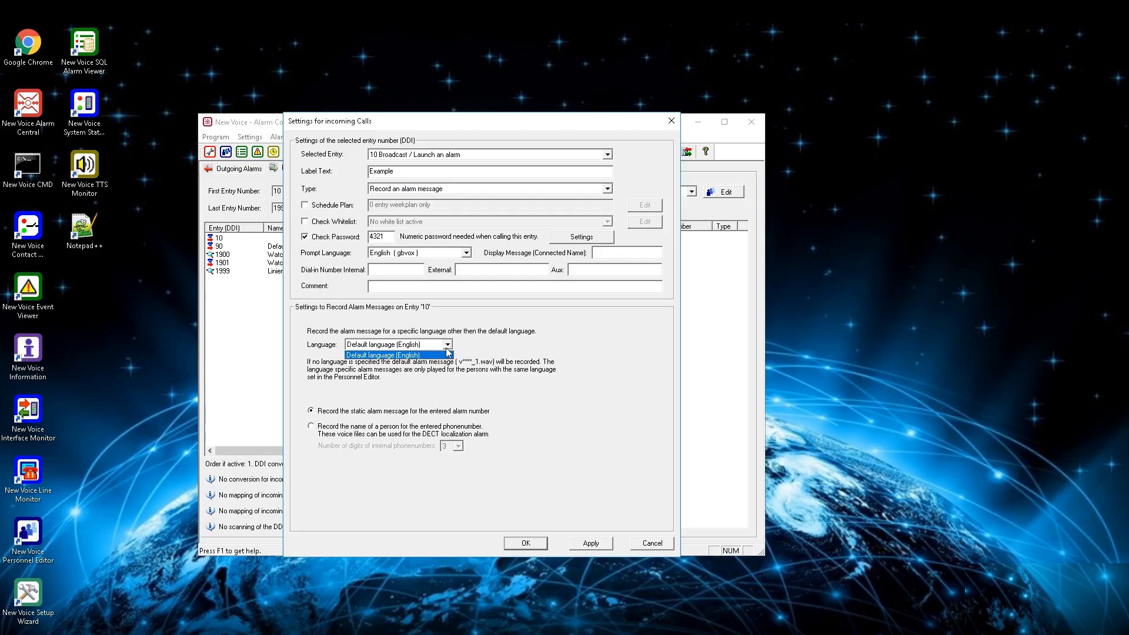
pyautogui.click(447, 349)
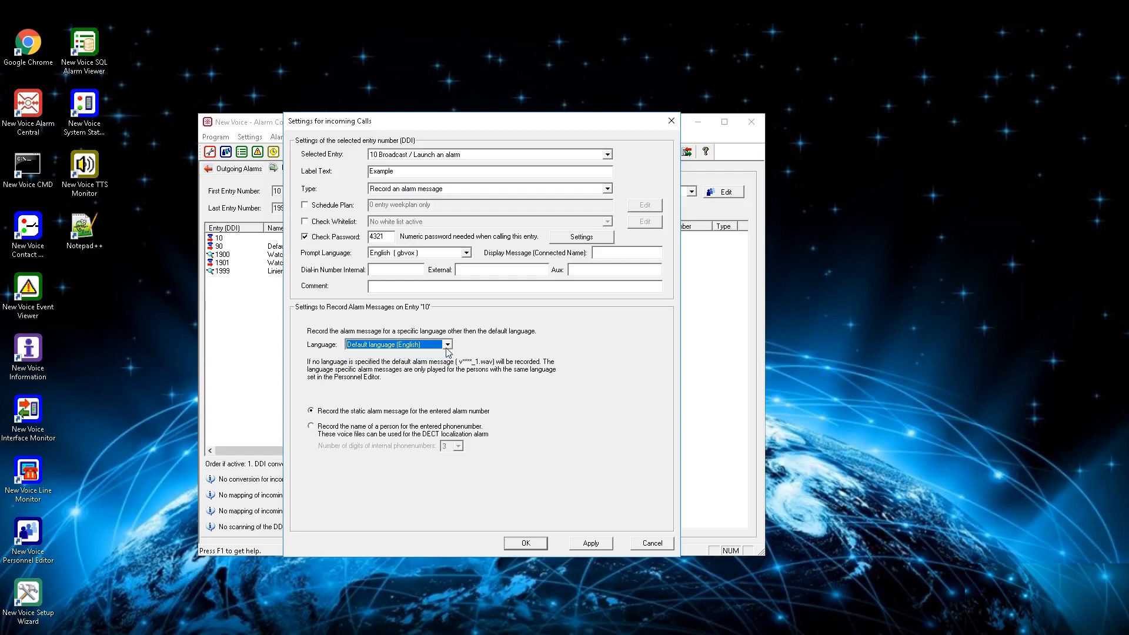
pyautogui.click(312, 428)
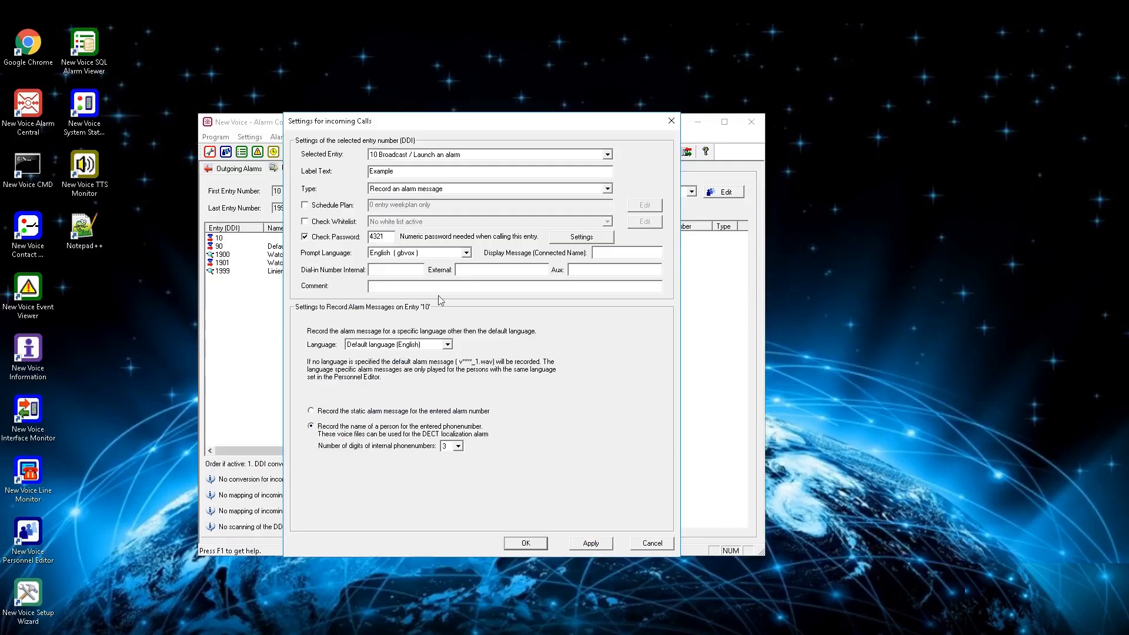
# Step: Change the entry type to Login and logout of persons and choose to set the presence state of the account person with menu
pyautogui.click(505, 189)
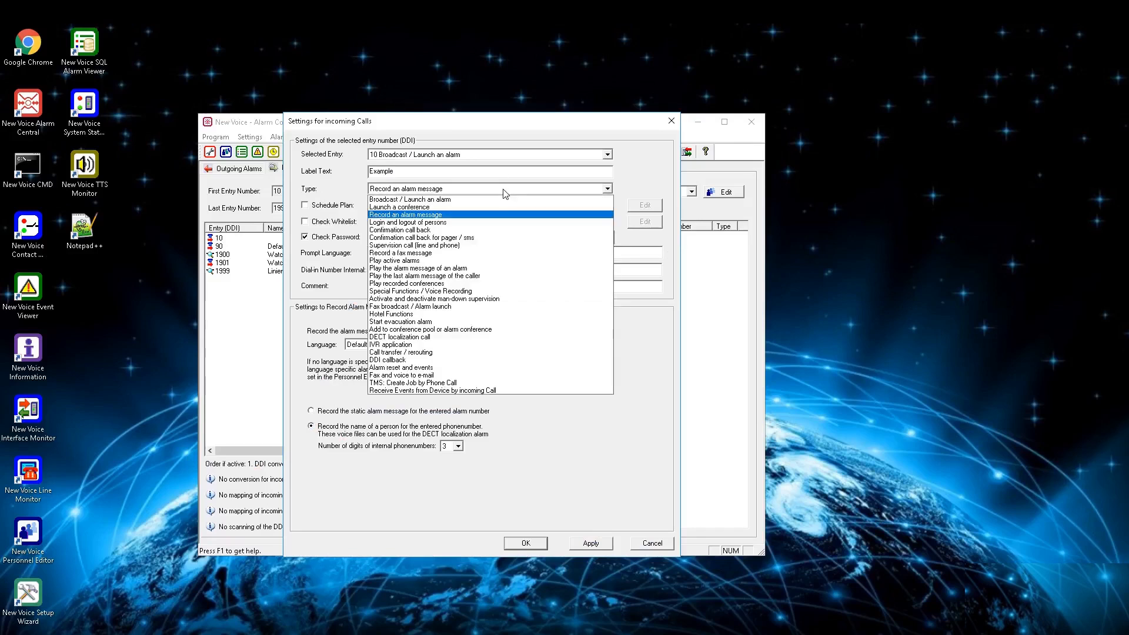
pyautogui.click(483, 223)
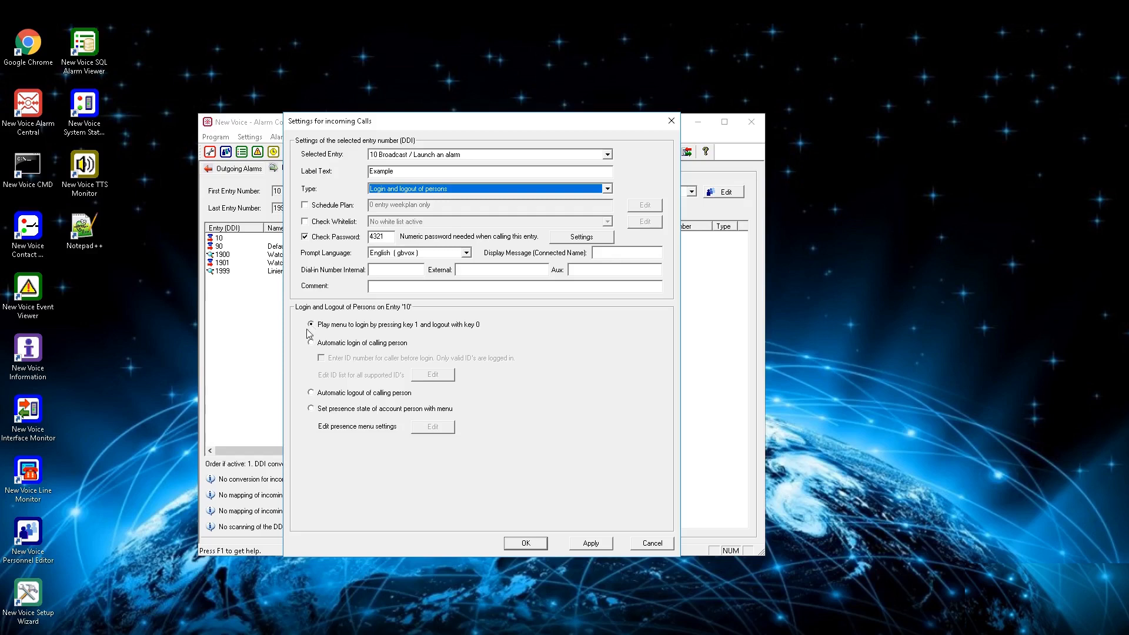
pyautogui.click(311, 343)
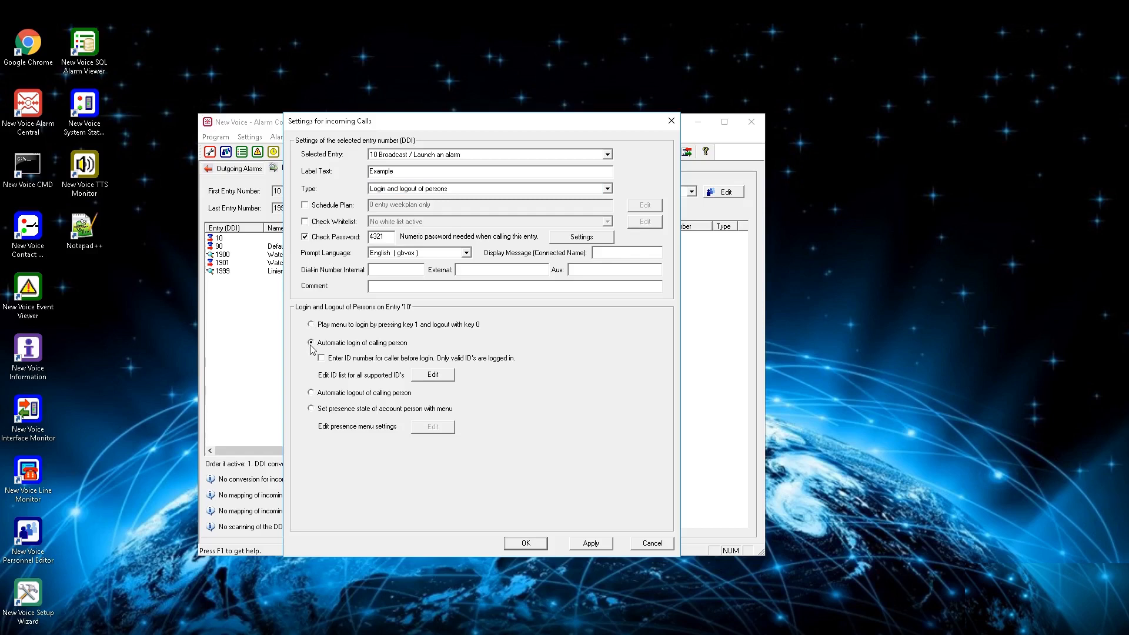
pyautogui.click(311, 393)
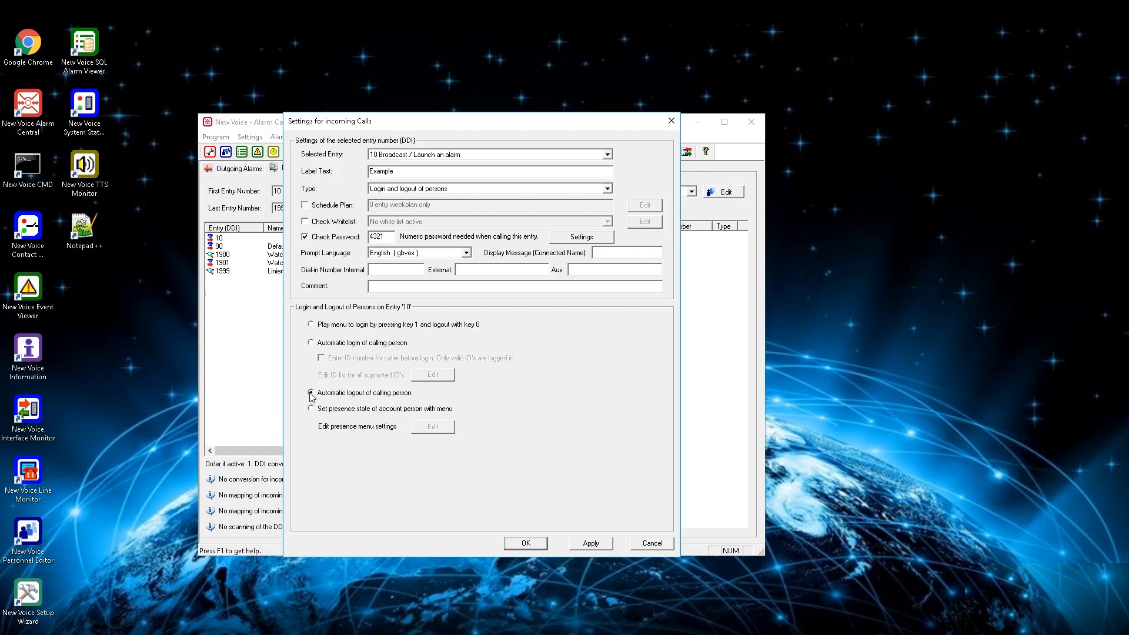
pyautogui.click(311, 409)
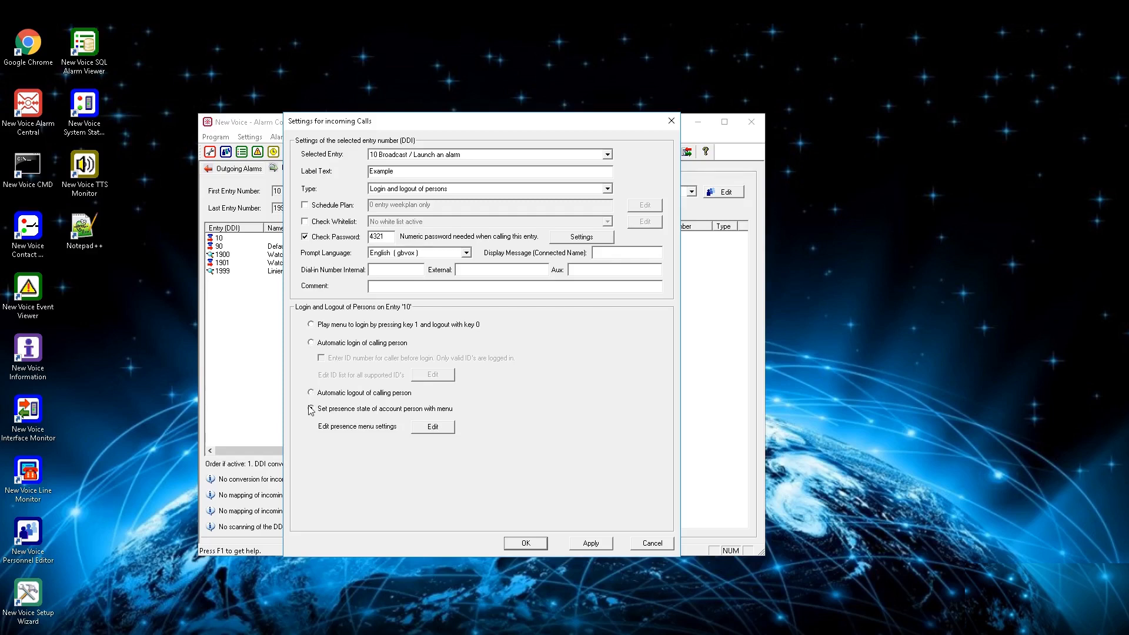